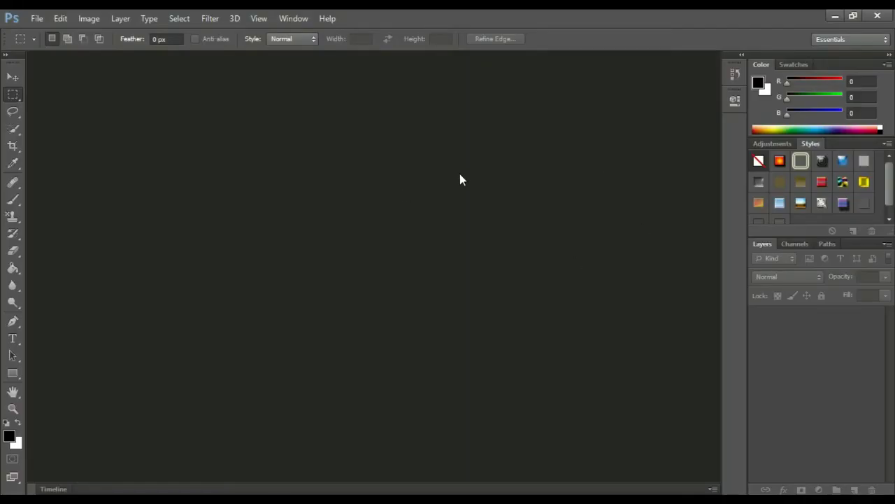
Open the File menu in the empty Photoshop workspace.
{"action": "left_click", "coordinate": [39, 21]}
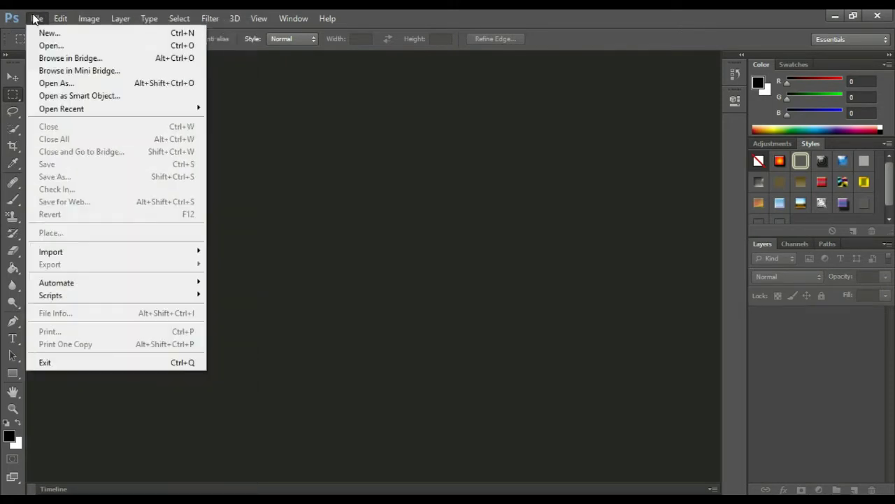
Open pexels-photo-247199.jpeg from the Pictures folder as the Background layer.
{"action": "left_click", "coordinate": [37, 46]}
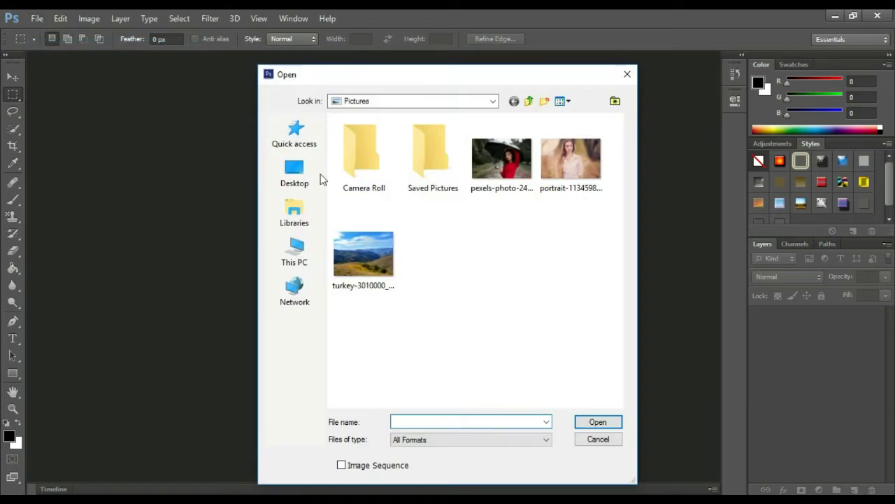
{"action": "left_click", "coordinate": [515, 164]}
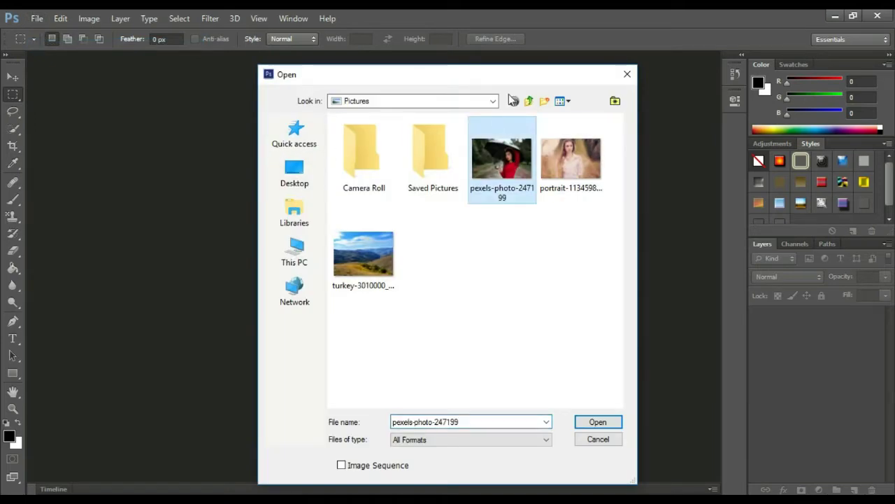
{"action": "left_click", "coordinate": [599, 423]}
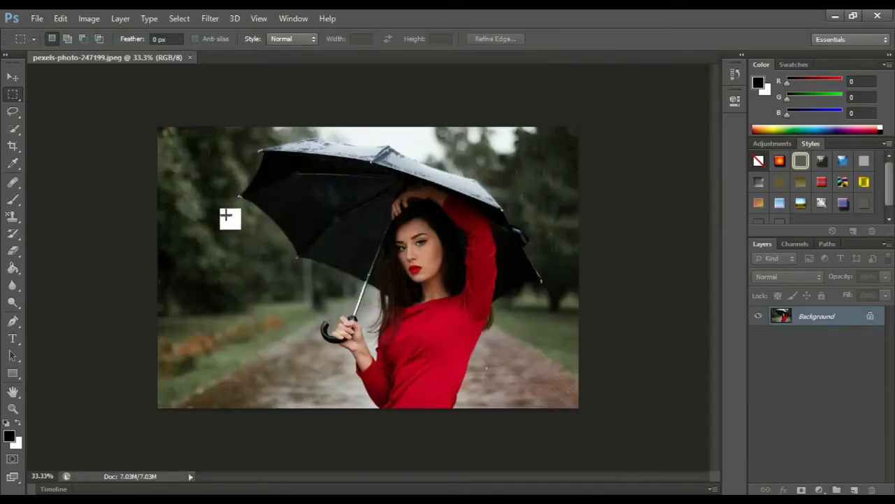
{"action": "left_click", "coordinate": [13, 77]}
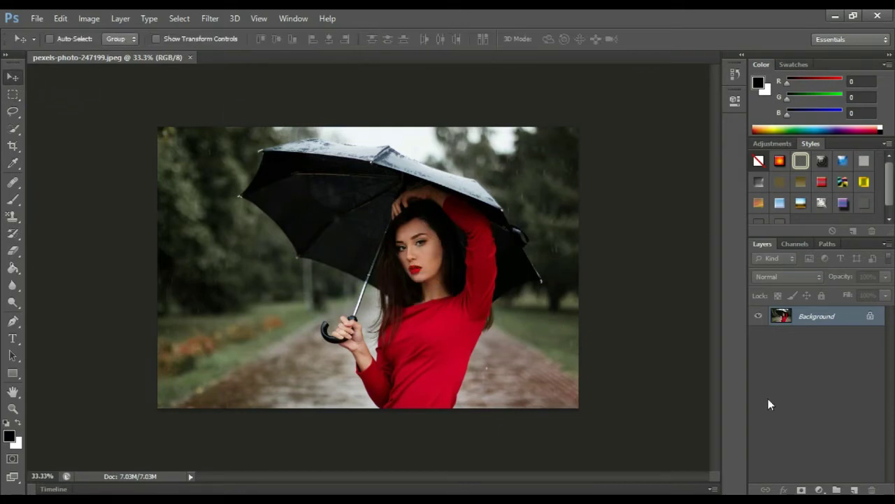
Create Layer 1 above the photo and fill it with solid black using the Paint Bucket.
{"action": "left_click", "coordinate": [854, 489]}
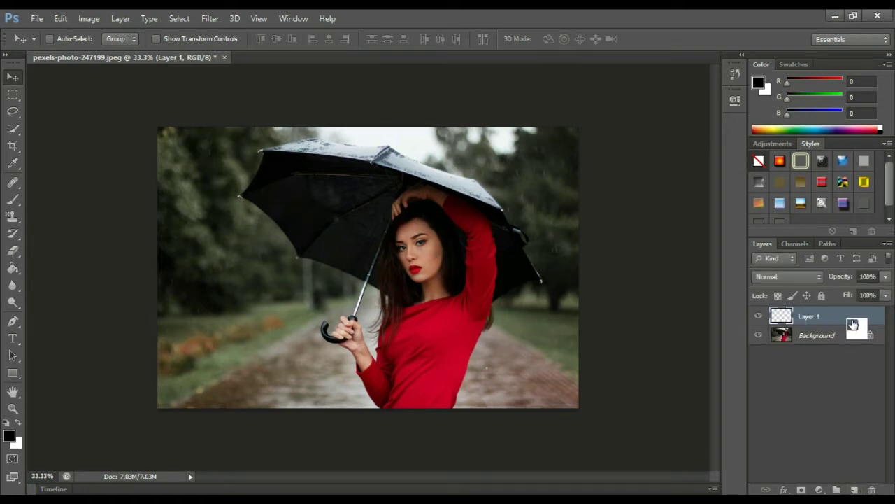
{"action": "left_click_drag", "start_coordinate": [803, 318], "coordinate": [832, 322]}
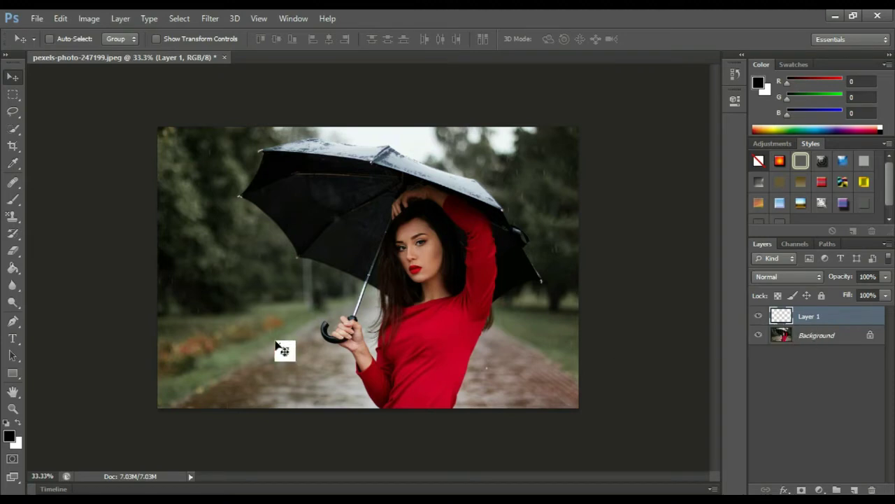
{"action": "mouse_move", "coordinate": [833, 322]}
{"action": "left_mouse_down"}
{"action": "mouse_move", "coordinate": [17, 436]}
{"action": "mouse_move", "coordinate": [121, 320]}
{"action": "mouse_move", "coordinate": [9, 276]}
{"action": "left_mouse_up"}
{"action": "left_click", "coordinate": [8, 270]}
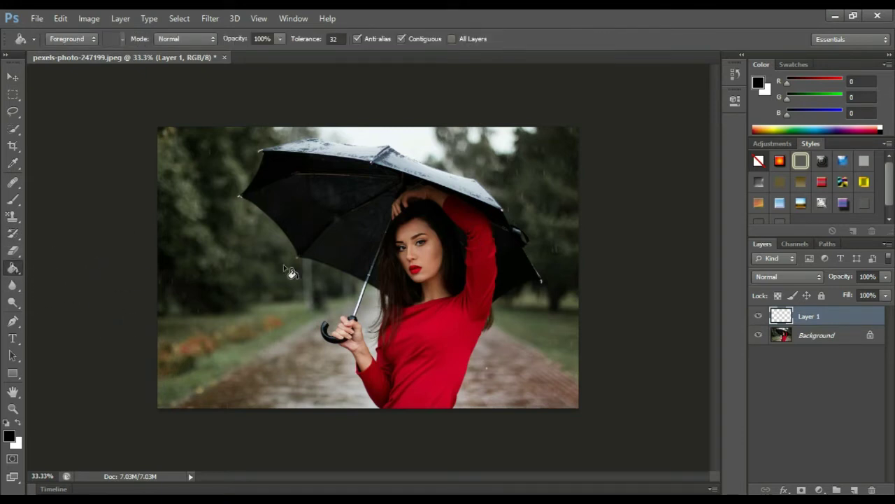
{"action": "left_click", "coordinate": [256, 249]}
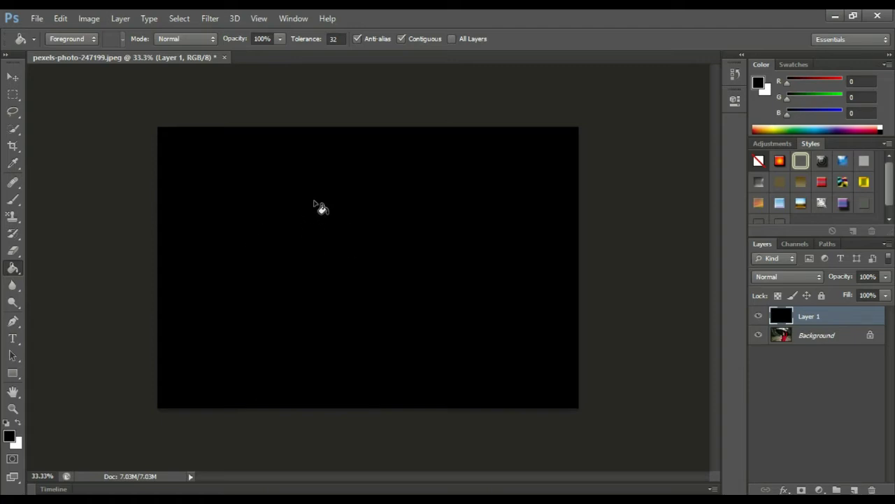
{"action": "left_click", "coordinate": [212, 19]}
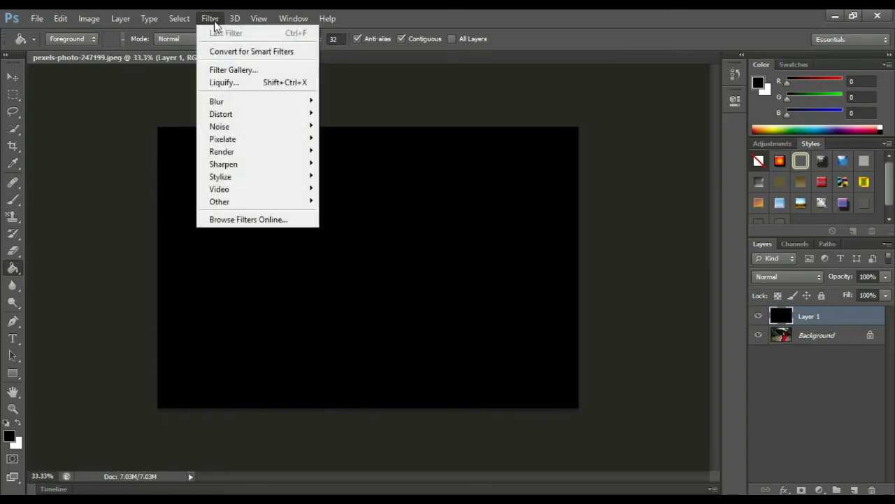
{"action": "mouse_move", "coordinate": [220, 127]}
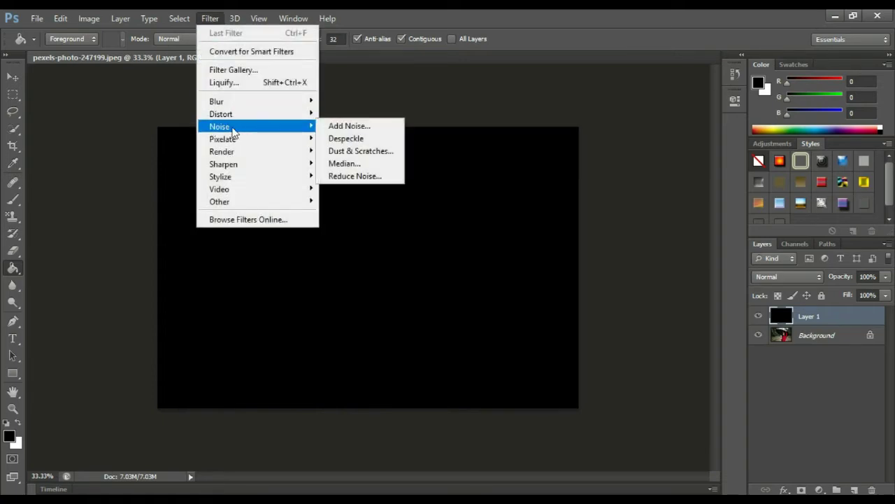
Apply Add Noise to the black Layer 1 at 25% amount with Uniform distribution.
{"action": "left_click", "coordinate": [343, 127]}
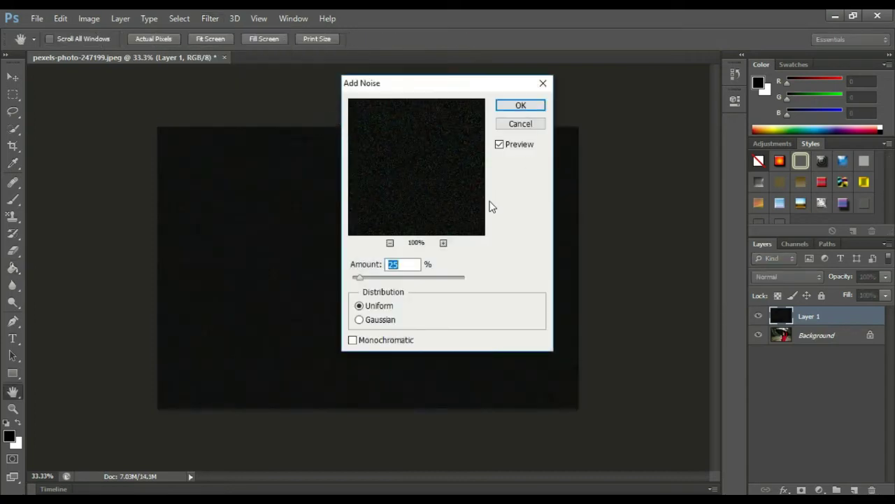
{"action": "left_click", "coordinate": [410, 265]}
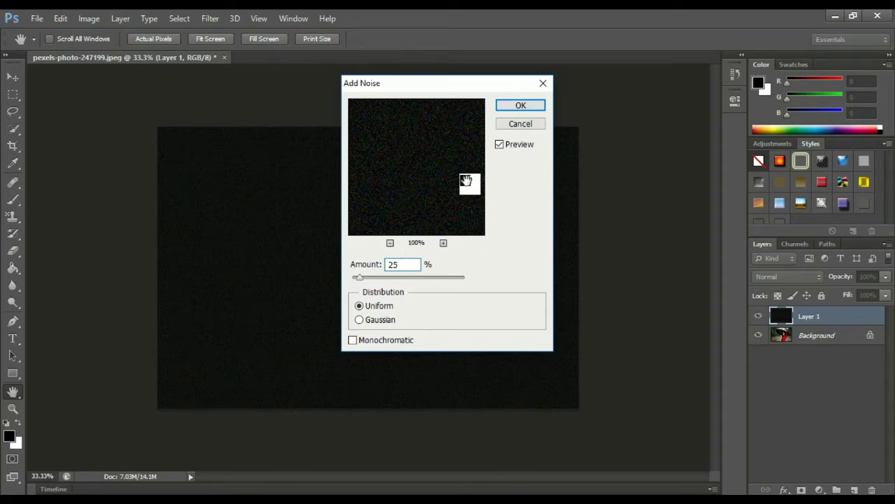
{"action": "left_click", "coordinate": [521, 106]}
{"action": "key", "text": "g"}
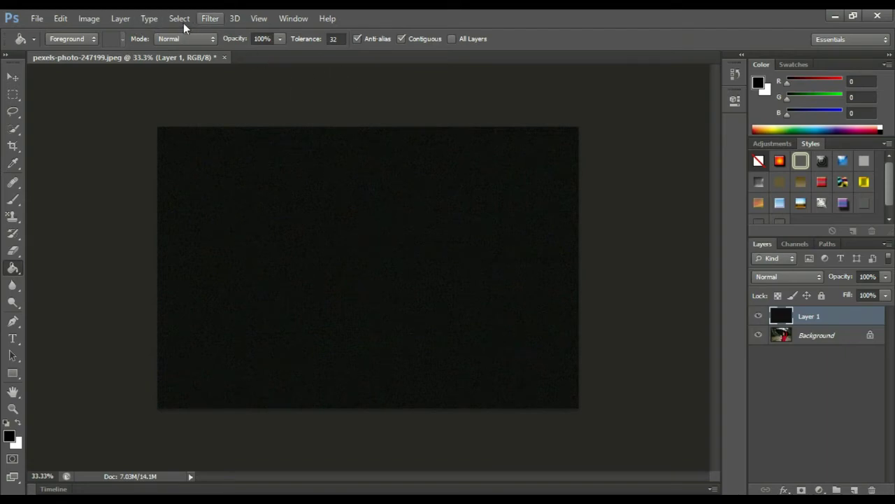
{"action": "left_click", "coordinate": [61, 18]}
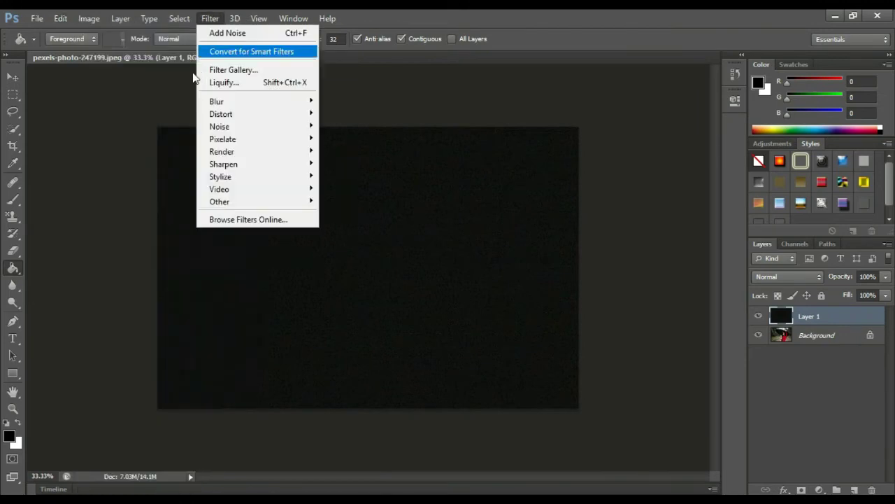
{"action": "mouse_move", "coordinate": [105, 271]}
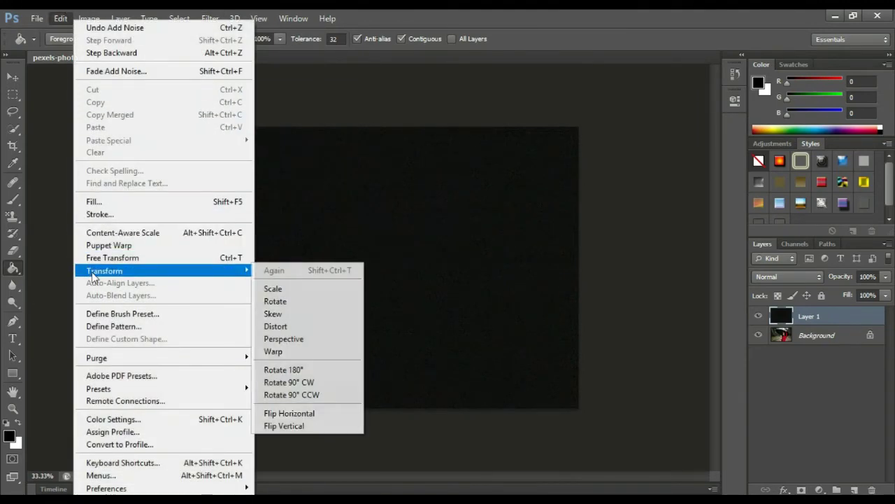
Scale the noise layer to about 211% width and 164% height past the canvas edges, then commit.
{"action": "left_click", "coordinate": [290, 289]}
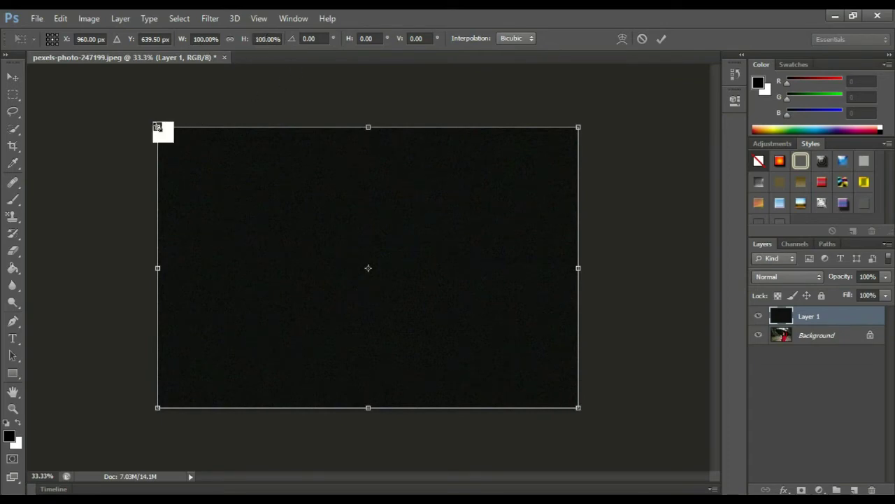
{"action": "left_click_drag", "start_coordinate": [158, 126], "coordinate": [35, 98]}
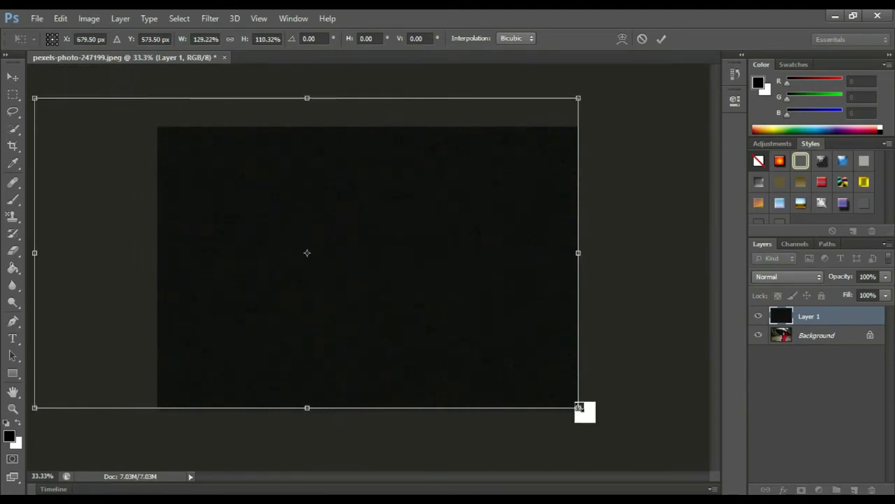
{"action": "left_click_drag", "start_coordinate": [579, 407], "coordinate": [706, 451]}
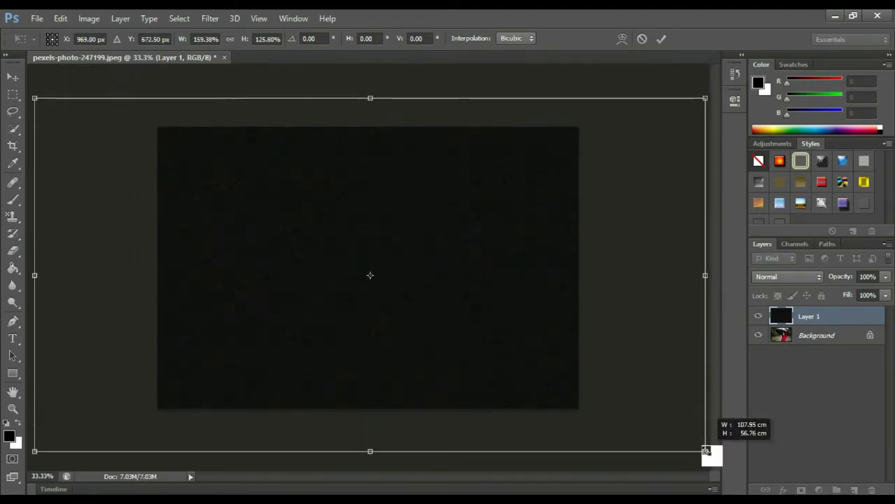
{"action": "left_click_drag", "start_coordinate": [371, 96], "coordinate": [378, 64]}
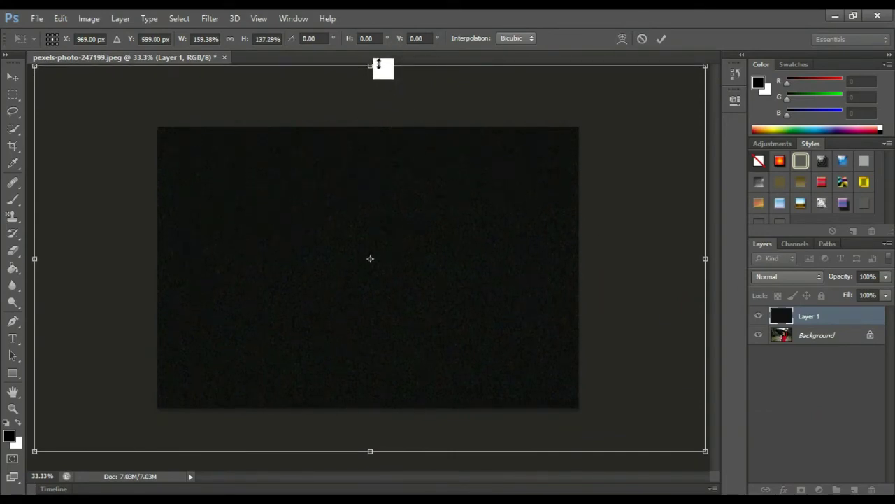
{"action": "left_click_drag", "start_coordinate": [369, 449], "coordinate": [369, 464]}
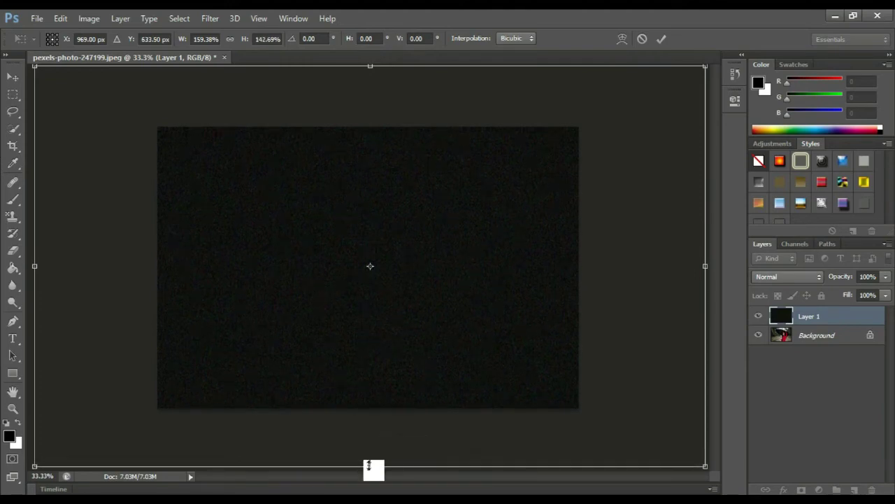
{"action": "left_click_drag", "start_coordinate": [705, 269], "coordinate": [889, 259]}
{"action": "left_click_drag", "start_coordinate": [34, 266], "coordinate": [3, 258]}
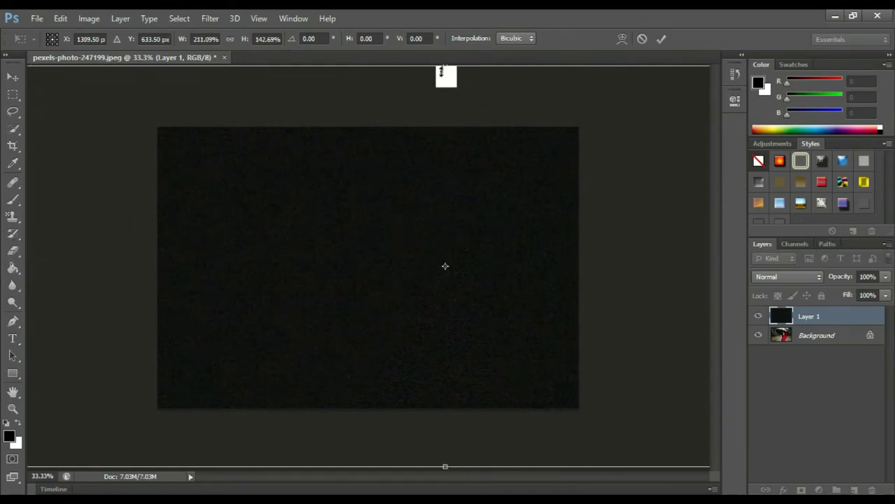
{"action": "left_click_drag", "start_coordinate": [445, 67], "coordinate": [454, 16]}
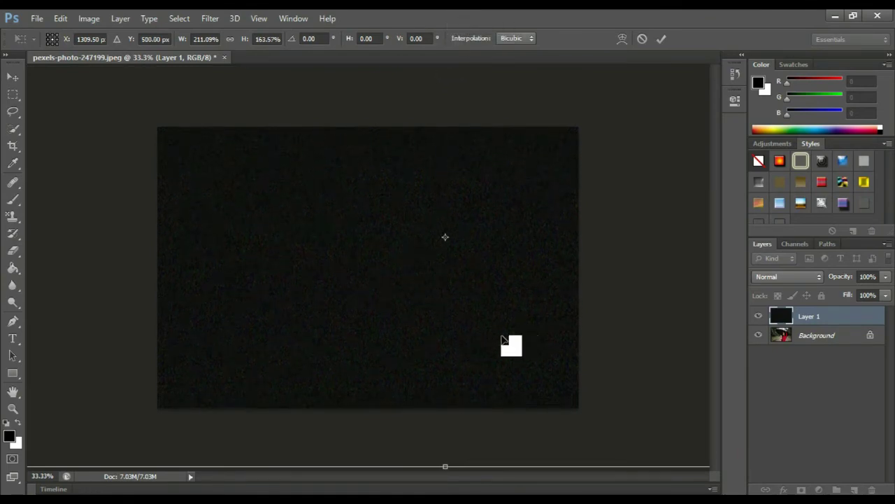
{"action": "left_click_drag", "start_coordinate": [509, 343], "coordinate": [442, 375]}
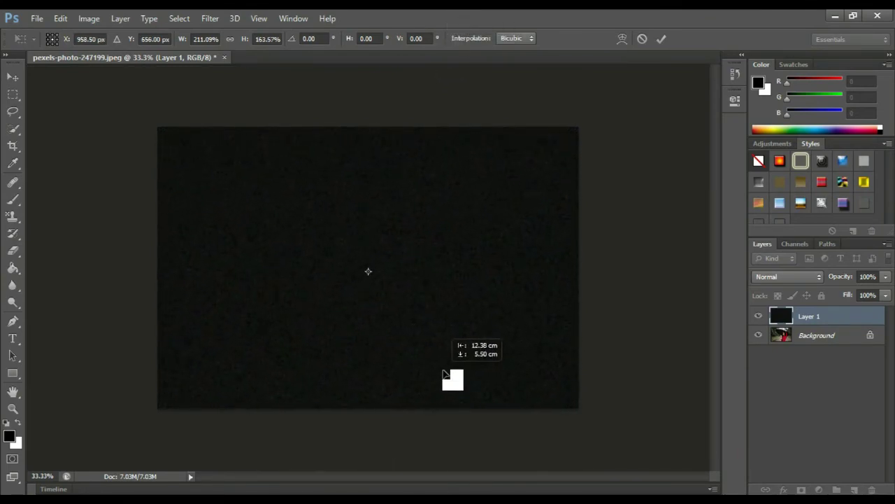
{"action": "left_click_drag", "start_coordinate": [441, 373], "coordinate": [436, 364]}
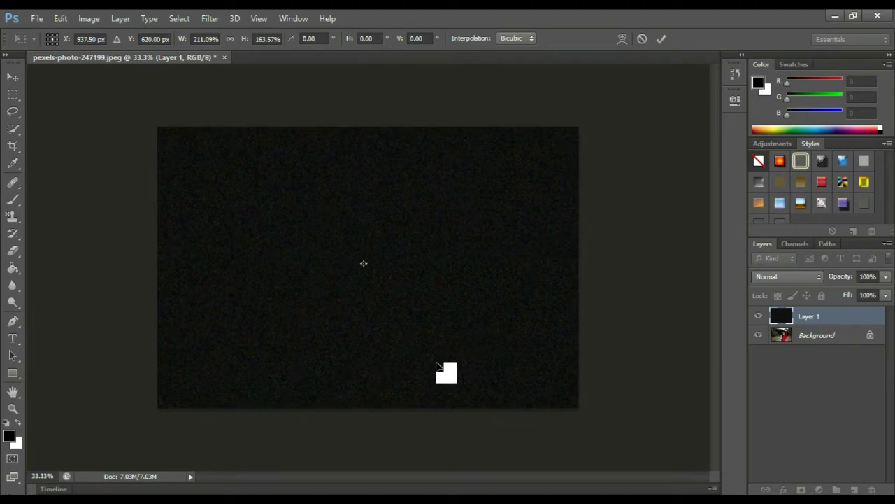
{"action": "left_click", "coordinate": [659, 39]}
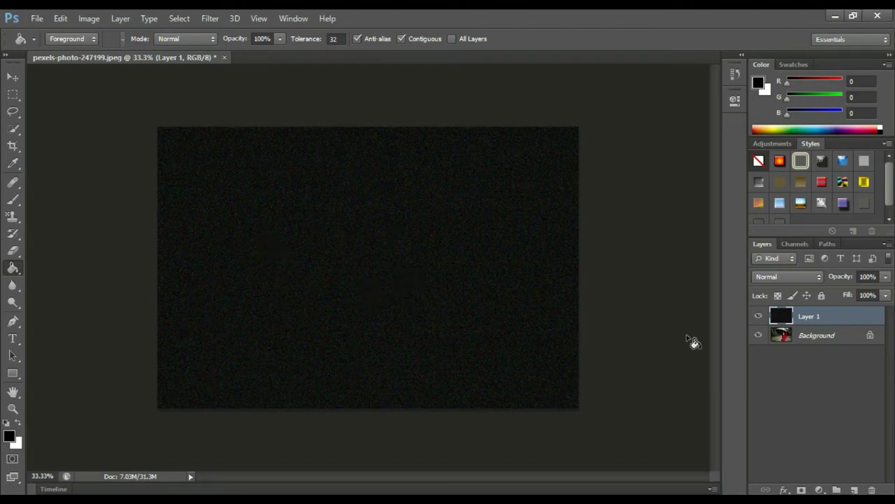
Convert Layer 1 to a Smart Object via its Layers panel context menu.
{"action": "left_click_drag", "start_coordinate": [810, 318], "coordinate": [819, 318]}
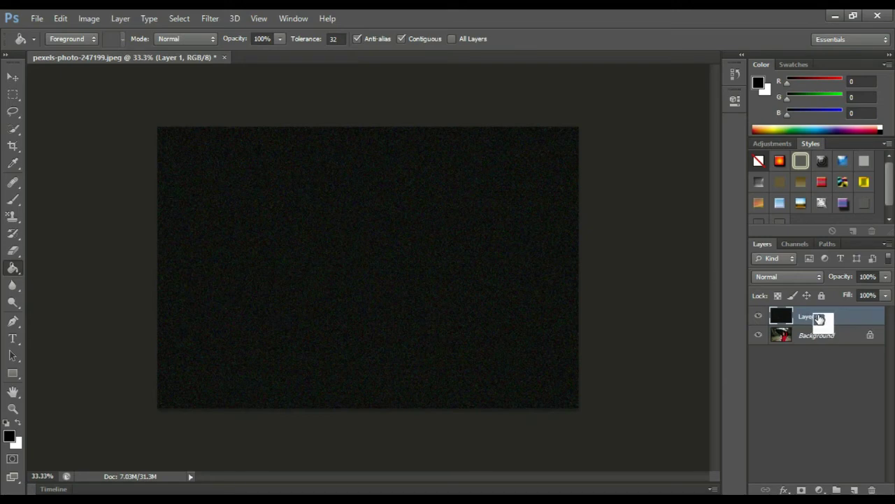
{"action": "right_click", "coordinate": [819, 318]}
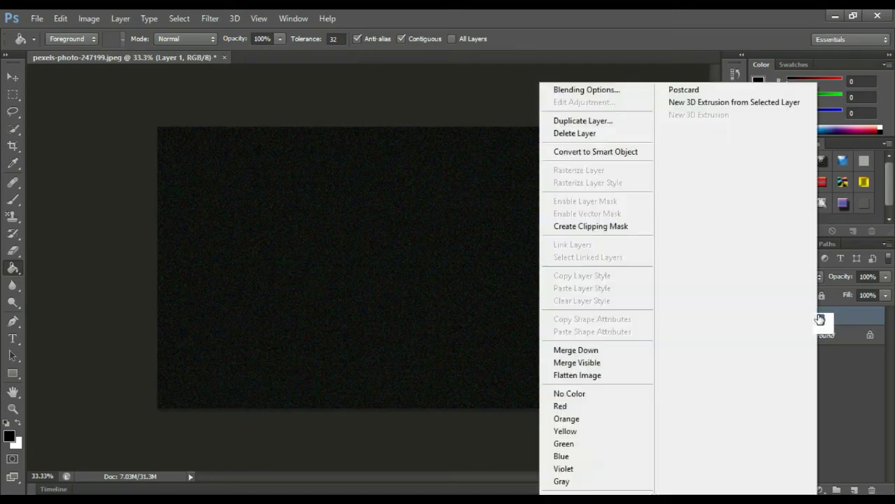
{"action": "left_click", "coordinate": [598, 152]}
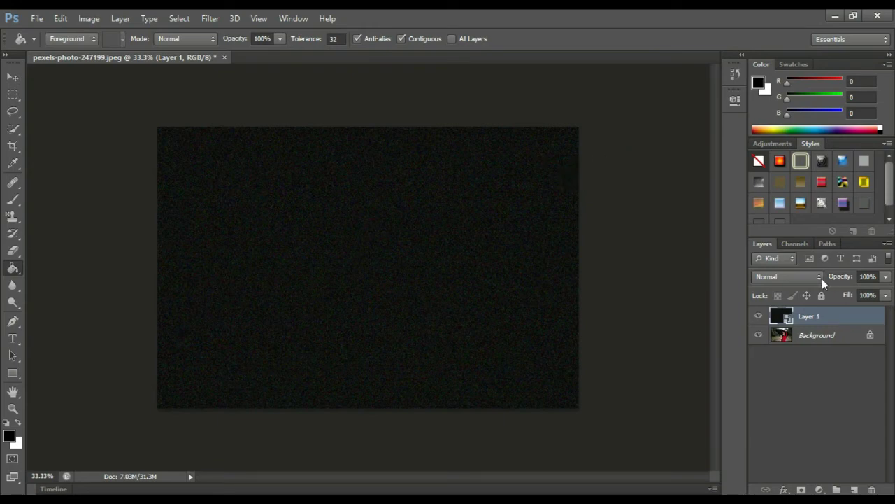
Set Layer 1's blend mode to Screen so the photo shows through the grain.
{"action": "left_click", "coordinate": [777, 276]}
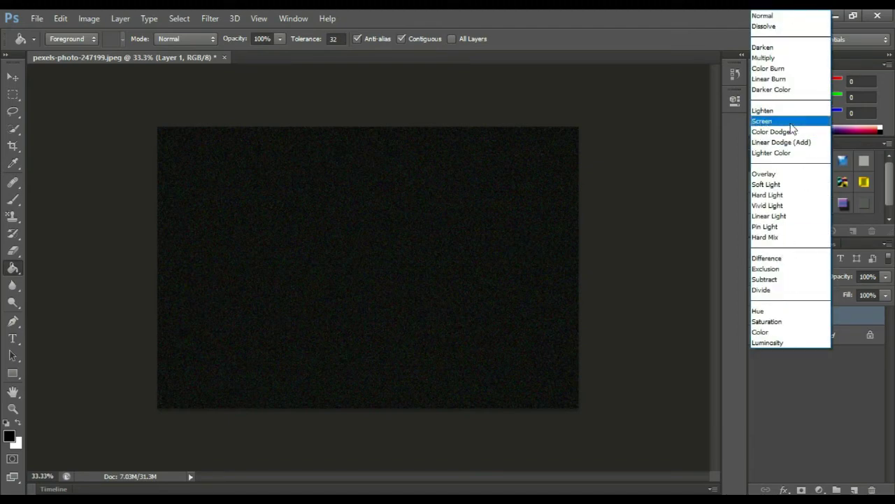
{"action": "left_click", "coordinate": [769, 122]}
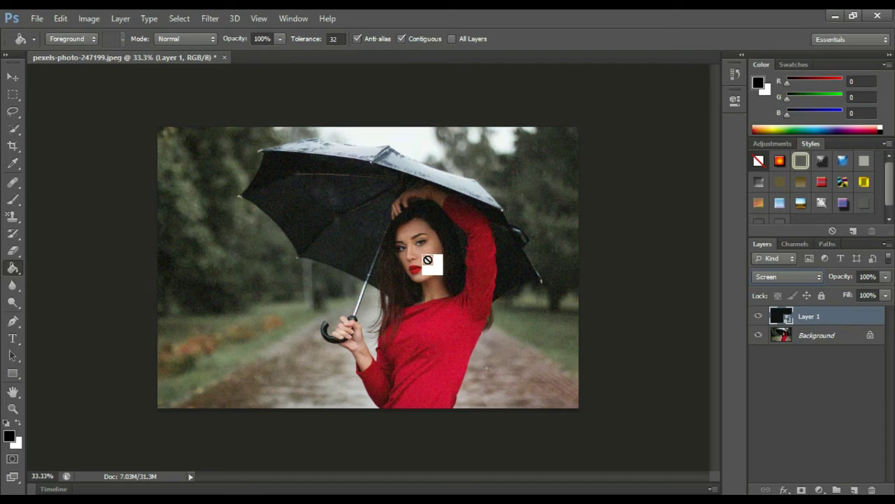
{"action": "left_click", "coordinate": [205, 21]}
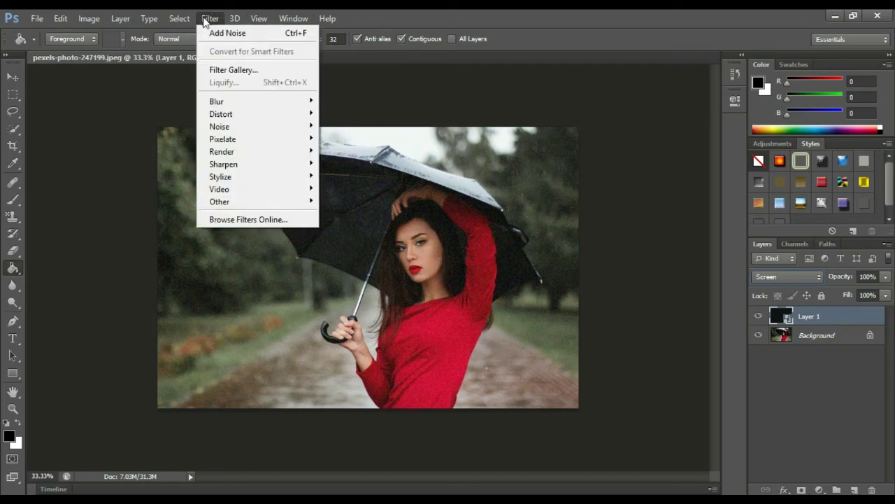
{"action": "mouse_move", "coordinate": [217, 101]}
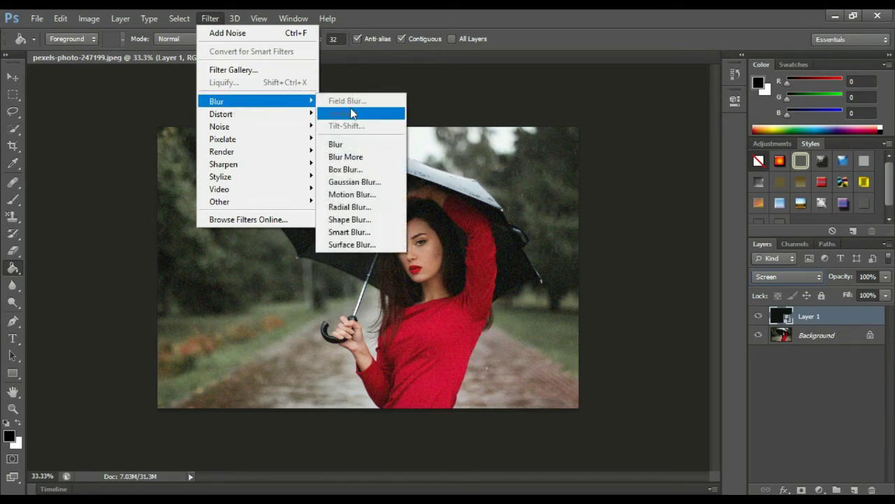
Apply a Motion Blur smart filter to Layer 1 with 70° angle and 108-pixel distance.
{"action": "left_click", "coordinate": [351, 195]}
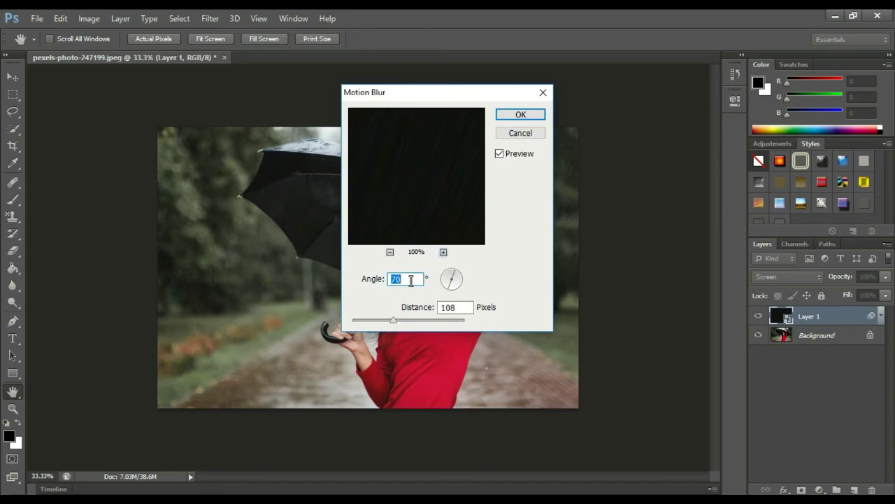
{"action": "left_click", "coordinate": [407, 278]}
{"action": "left_click", "coordinate": [461, 305]}
{"action": "left_click", "coordinate": [525, 116]}
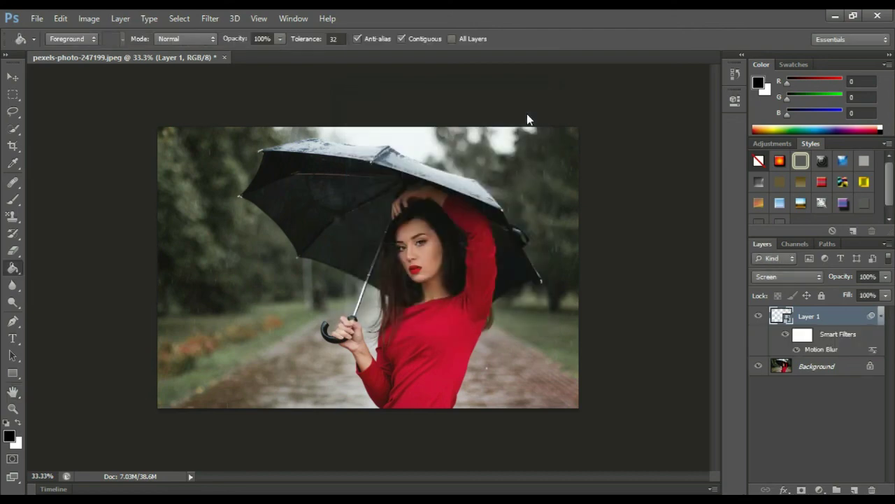